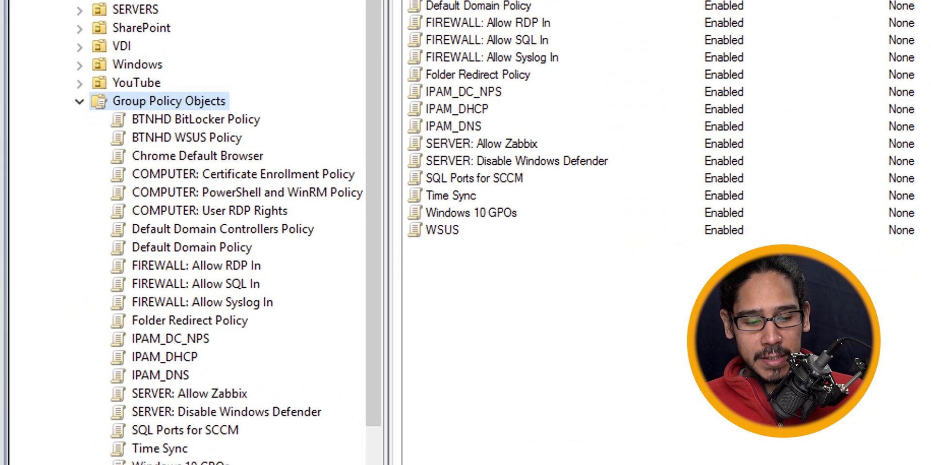
# - Create a new GPO named 'USER: Default Local File Location for Microsoft 365 Apps'
pyautogui.rightClick(170, 105)
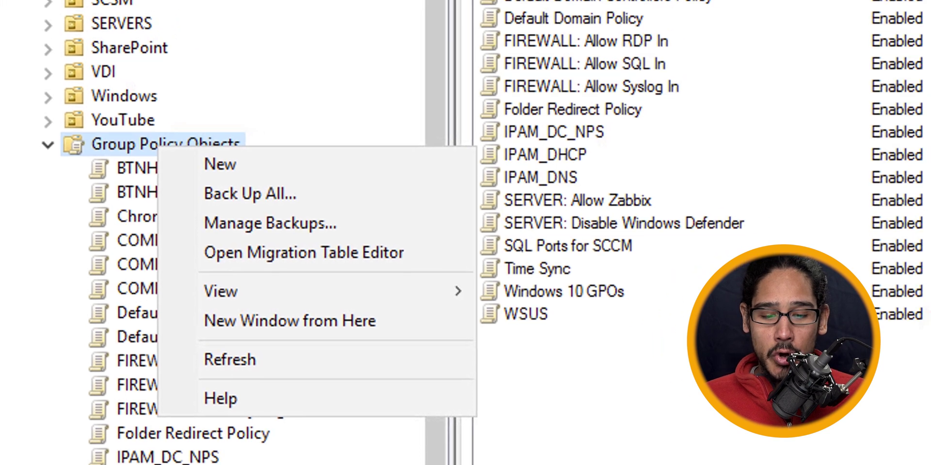
pyautogui.click(219, 165)
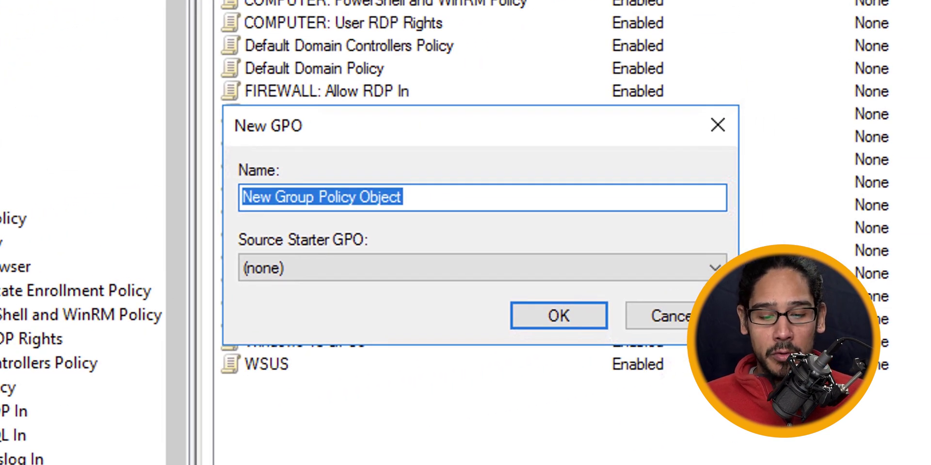
pyautogui.write('USER: Default Local File Location for Microsoft 365 Apps')
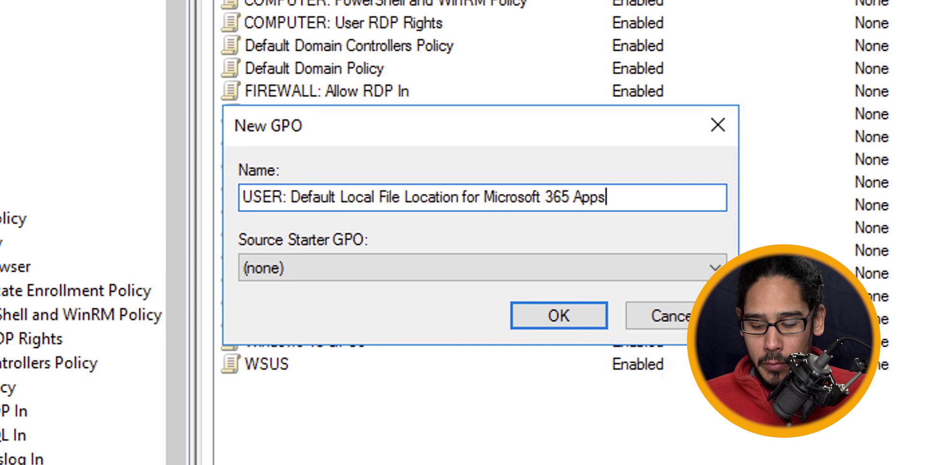
pyautogui.press('Return')
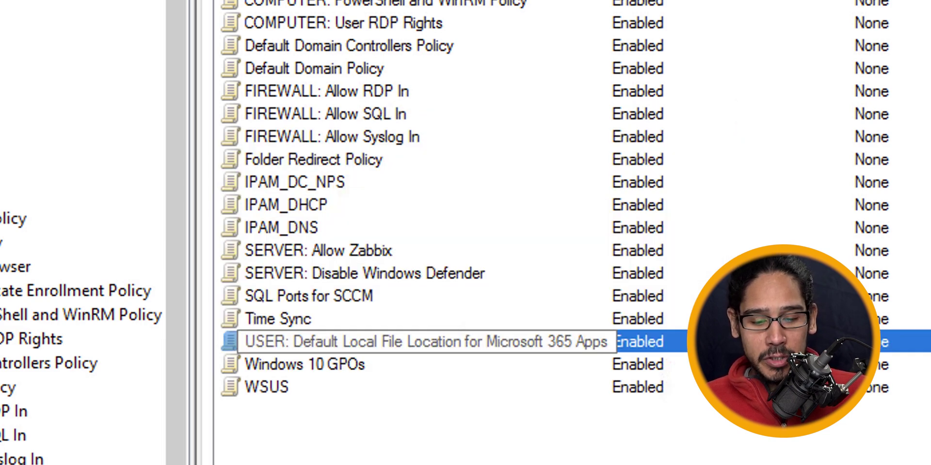
pyautogui.rightClick(487, 345)
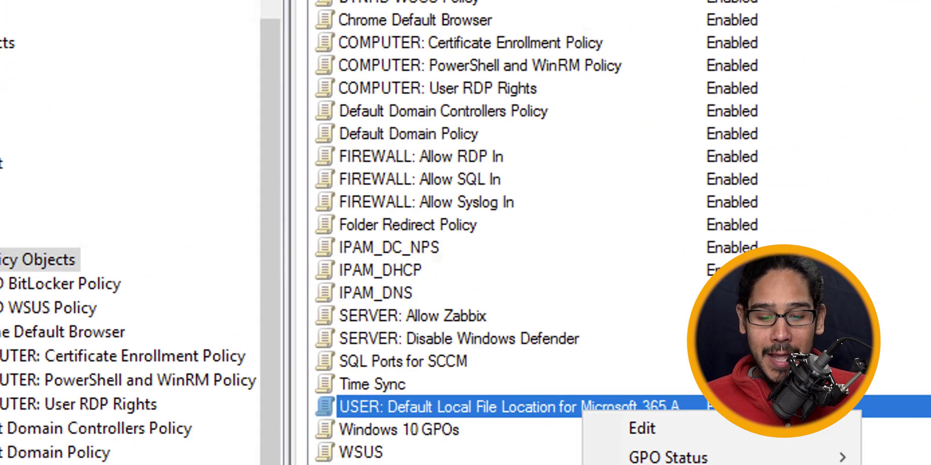
# - Edit the new GPO and go to User Configuration > Preferences > Windows Settings > Registry
pyautogui.click(375, 124)
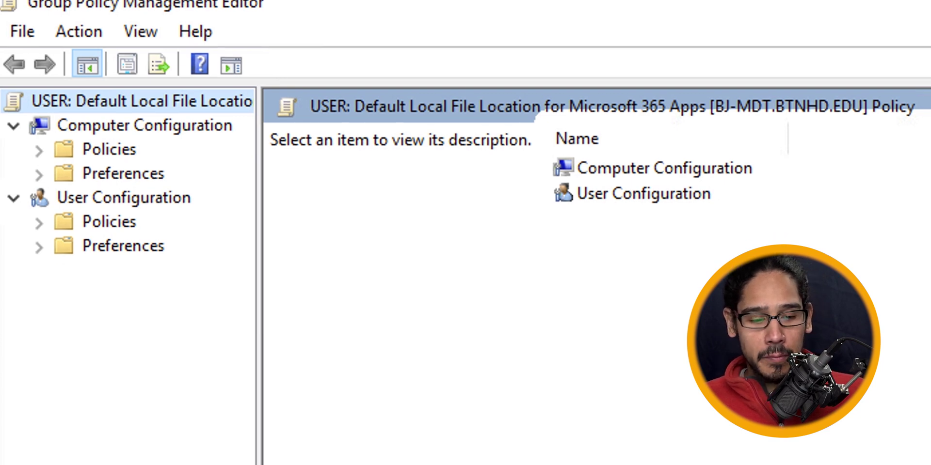
pyautogui.press('Down')
pyautogui.press('Down')
pyautogui.press('Down')
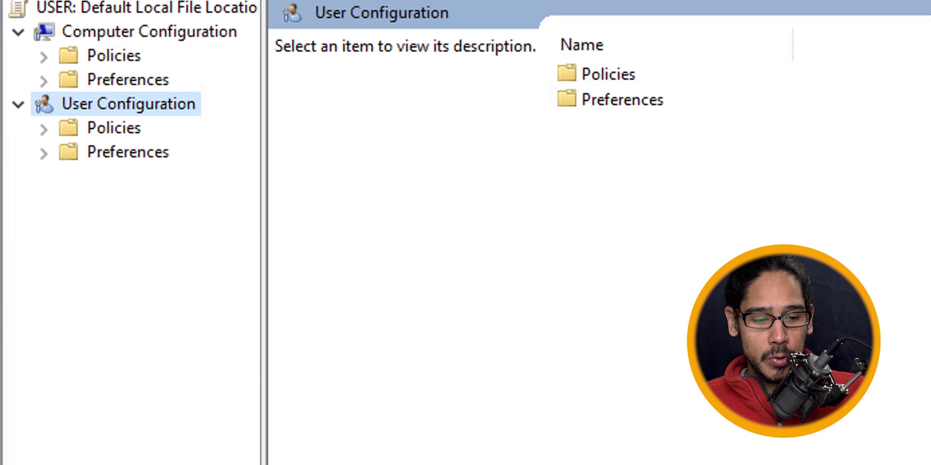
pyautogui.press('Down')
pyautogui.press('Down')
pyautogui.press('Right')
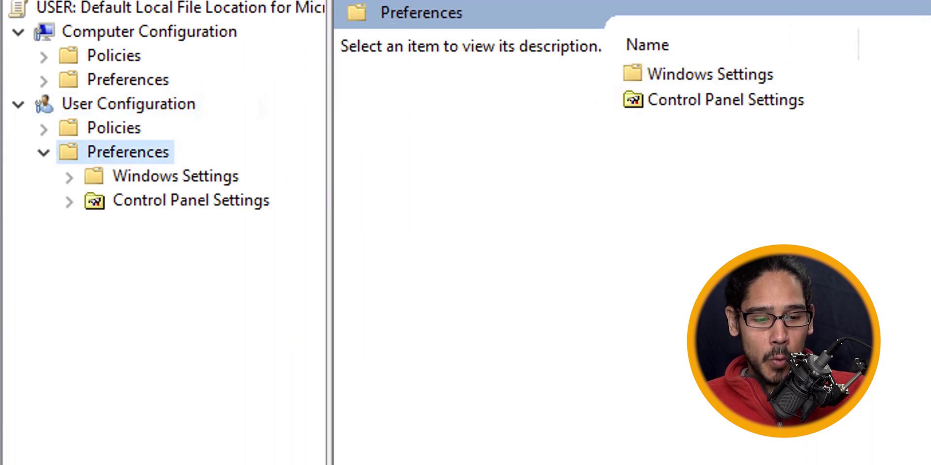
pyautogui.press('Down')
pyautogui.press('Right')
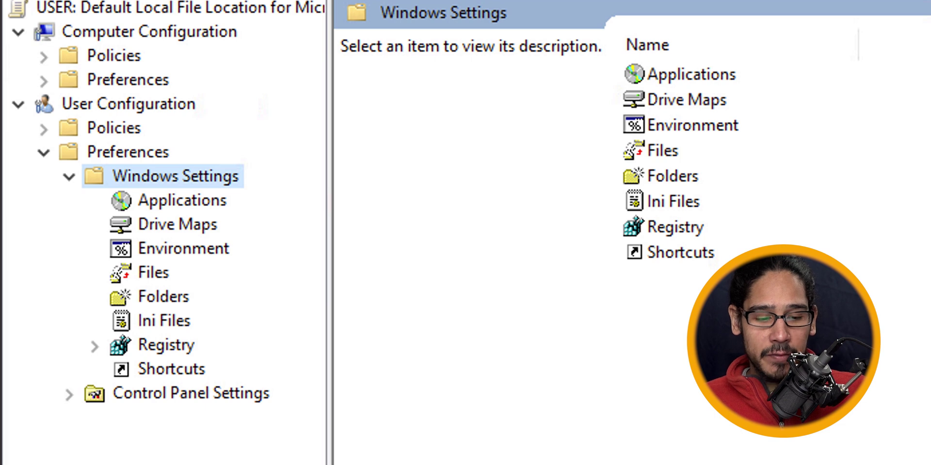
pyautogui.press('r')
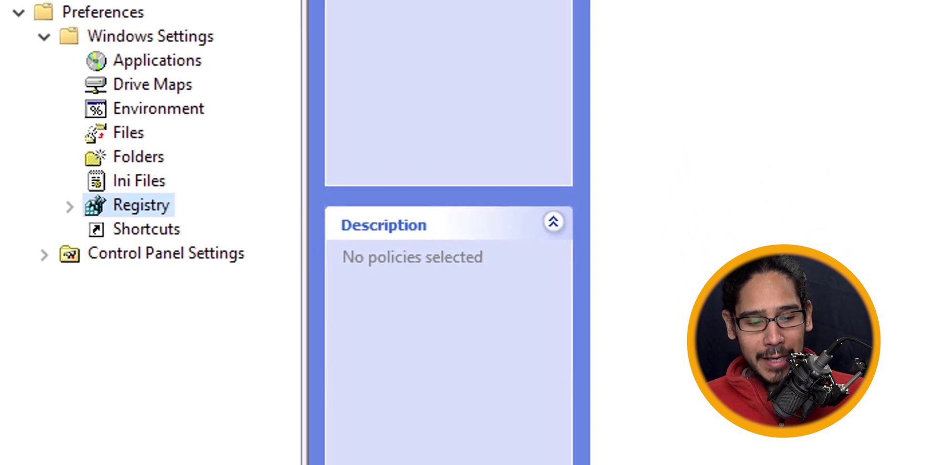
# - Add a HKCU registry item for Word Options: DOC-PATH, REG_EXPAND_SZ, data H:\, and apply it
pyautogui.rightClick(153, 203)
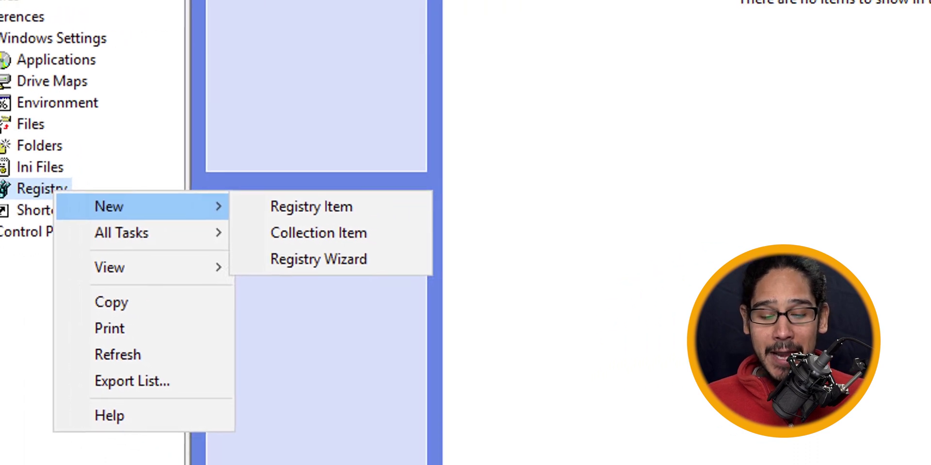
pyautogui.click(443, 222)
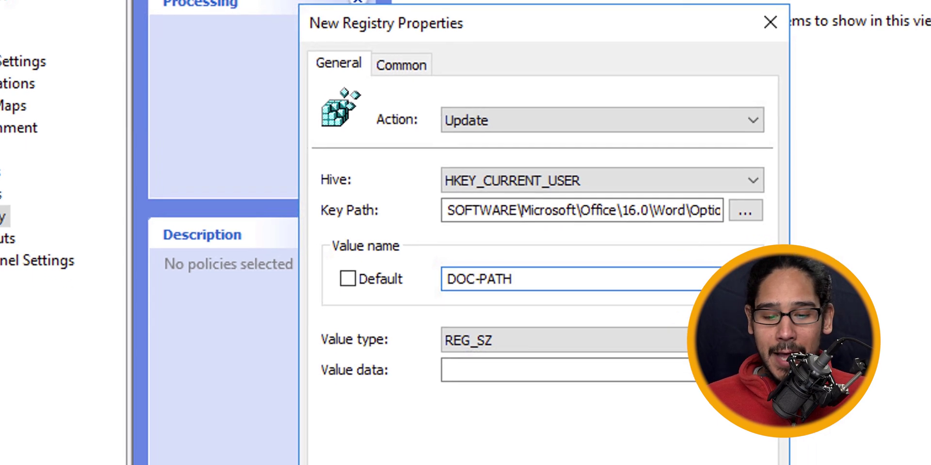
pyautogui.click(562, 339)
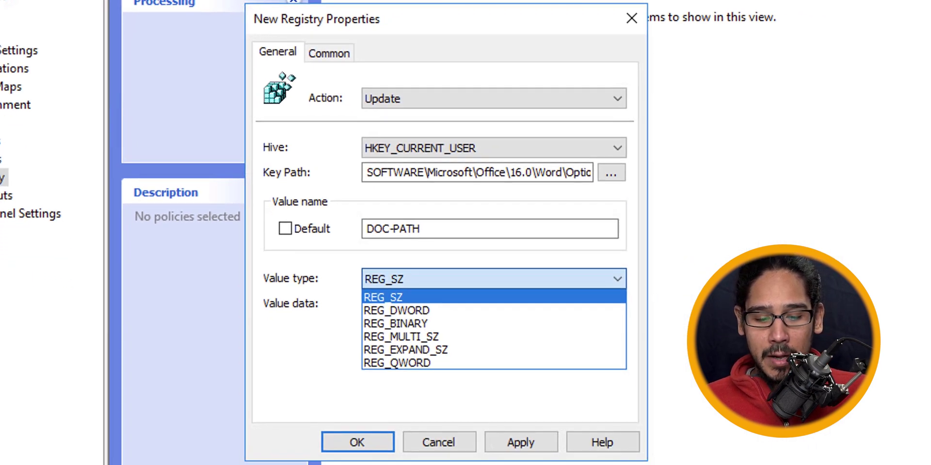
pyautogui.click(405, 349)
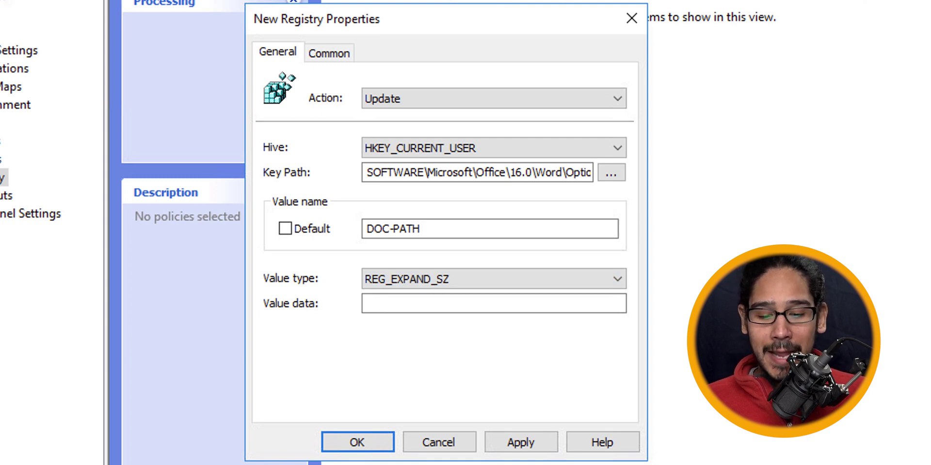
pyautogui.press('Tab')
pyautogui.write('H:\\')
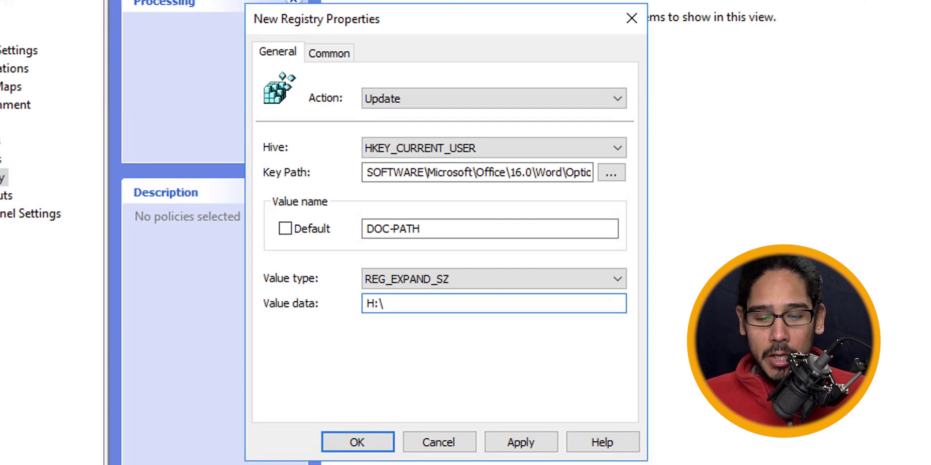
pyautogui.click(521, 442)
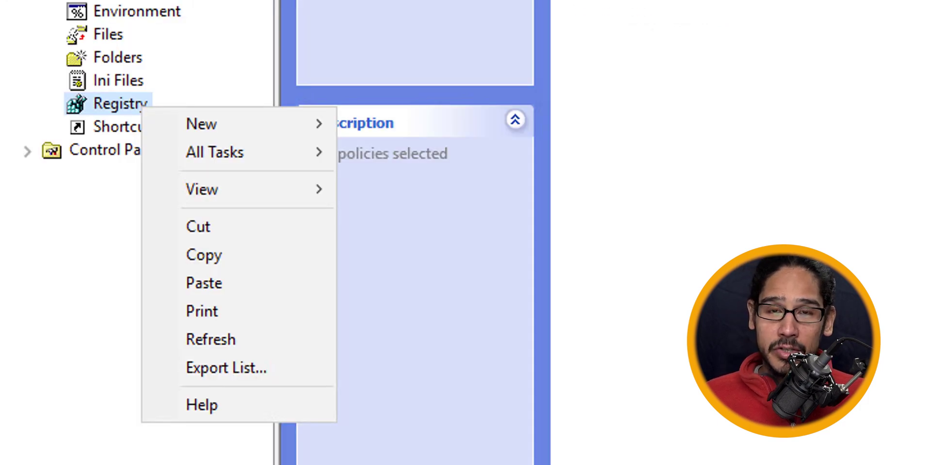
# - Start a new registry item with the pasted Excel Options key path and value name DefaultPath
pyautogui.click(201, 124)
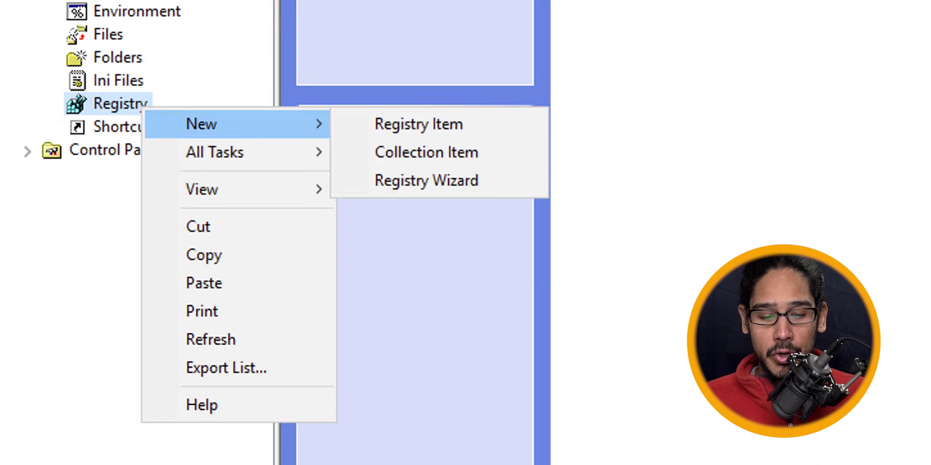
pyautogui.click(418, 124)
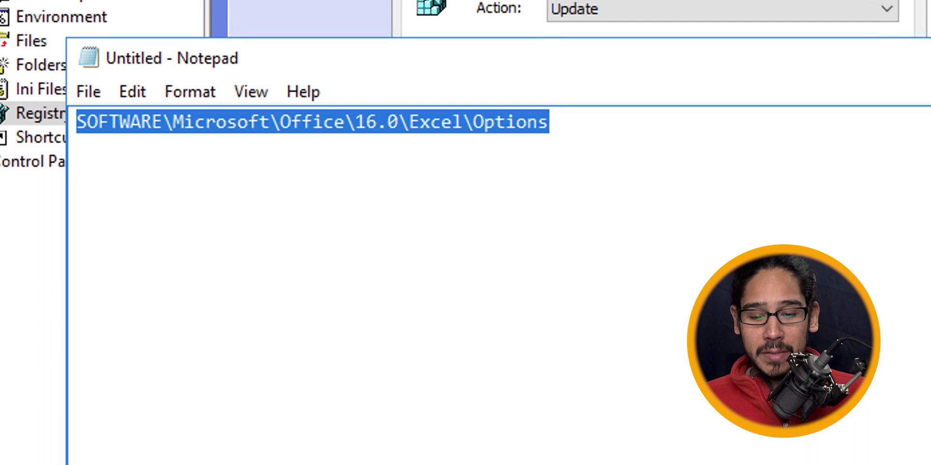
pyautogui.hotkey('alt', 'Tab')
pyautogui.write('SOFTWARE\\Microsoft\\Office\\16.0\\Excel\\Options')
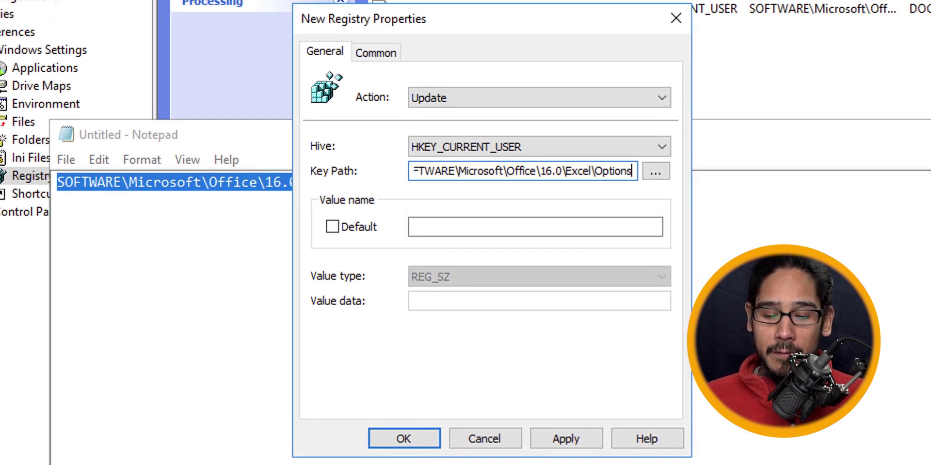
pyautogui.write('DefaultPath')
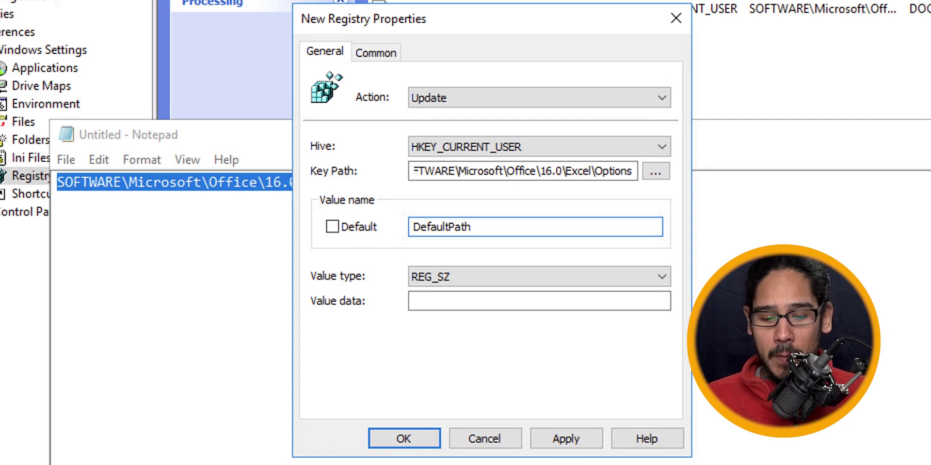
# - Set the Excel item to REG_EXPAND_SZ with data H:\, then apply and close it
pyautogui.press('Tab')
pyautogui.hotkey('alt', 'Down')
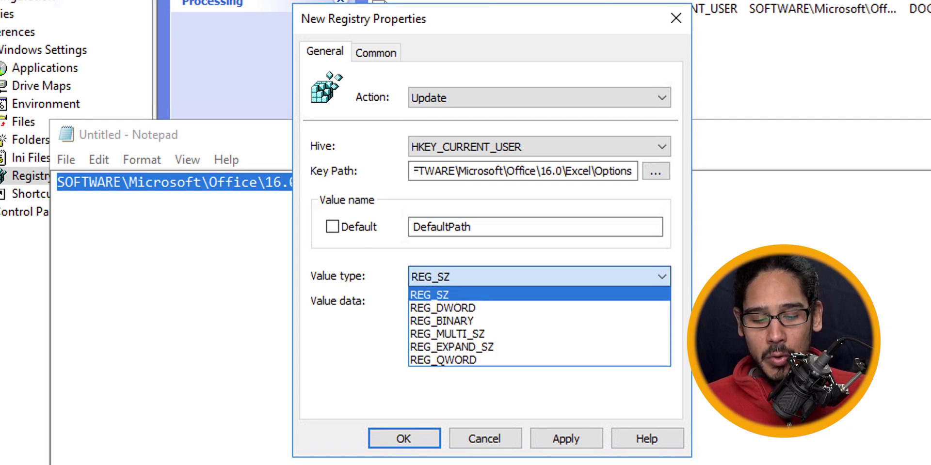
pyautogui.press('Down')
pyautogui.press('Down')
pyautogui.press('Down')
pyautogui.press('Return')
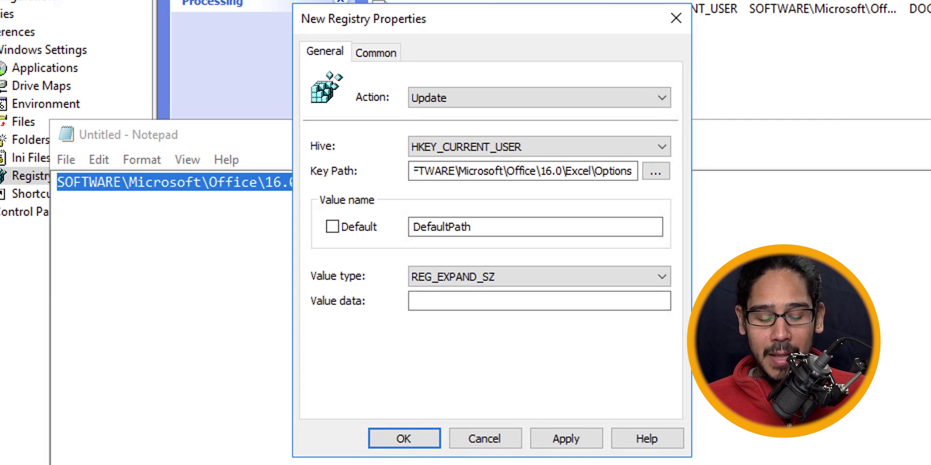
pyautogui.press('Tab')
pyautogui.write('H:\\')
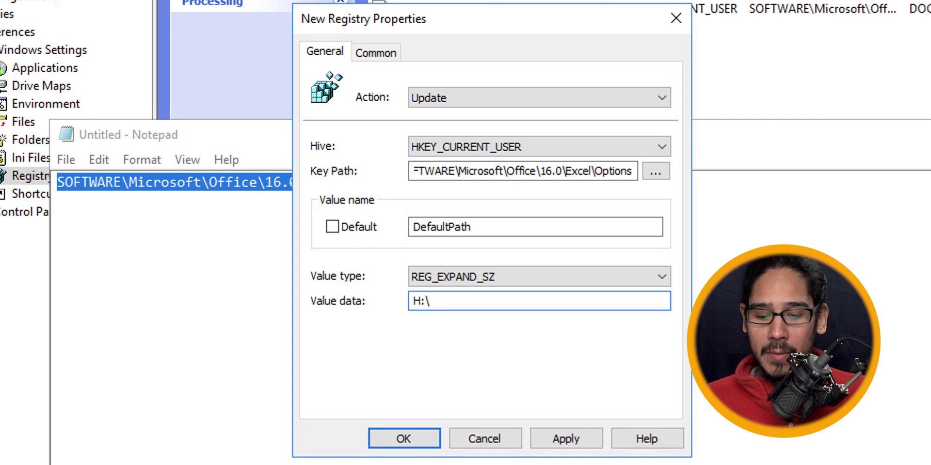
pyautogui.hotkey('alt', 'a')
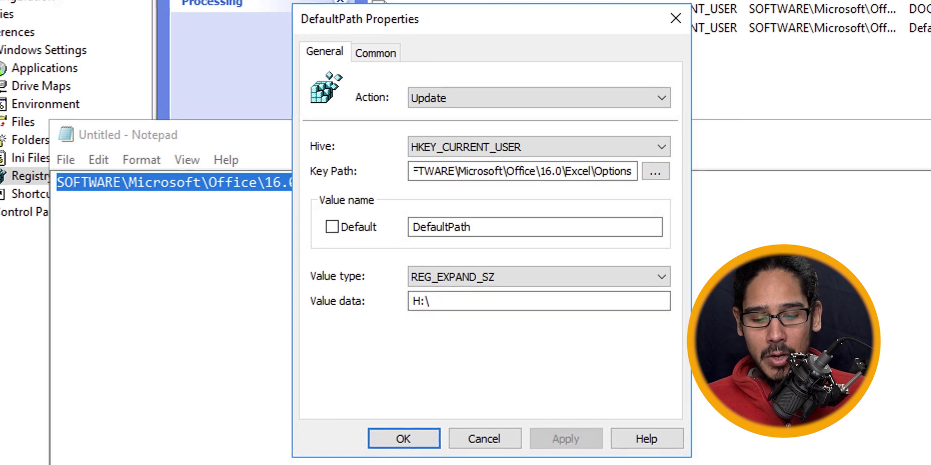
pyautogui.press('Return')
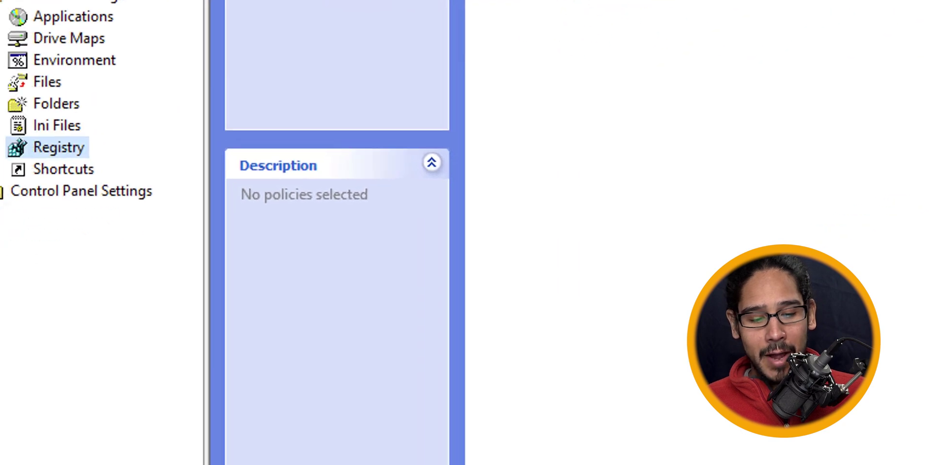
# - Start a new registry item for the PowerPoint RecentFolderList key with value name Default
pyautogui.rightClick(58, 151)
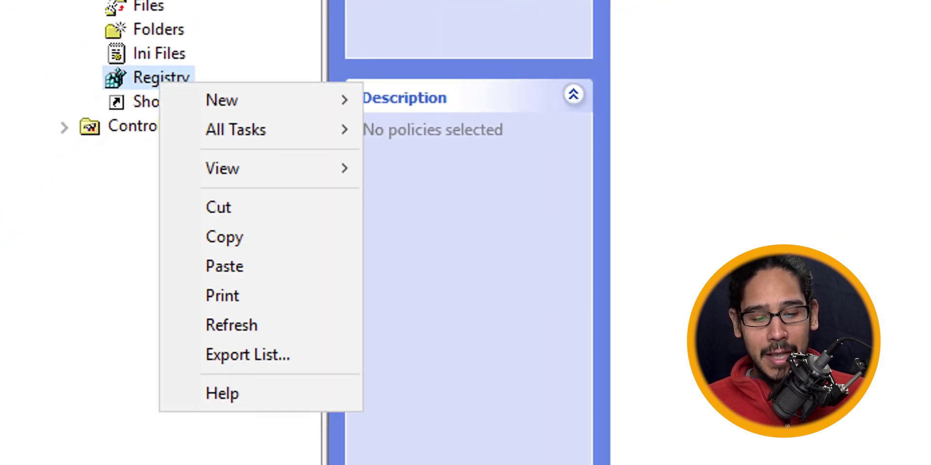
pyautogui.click(462, 99)
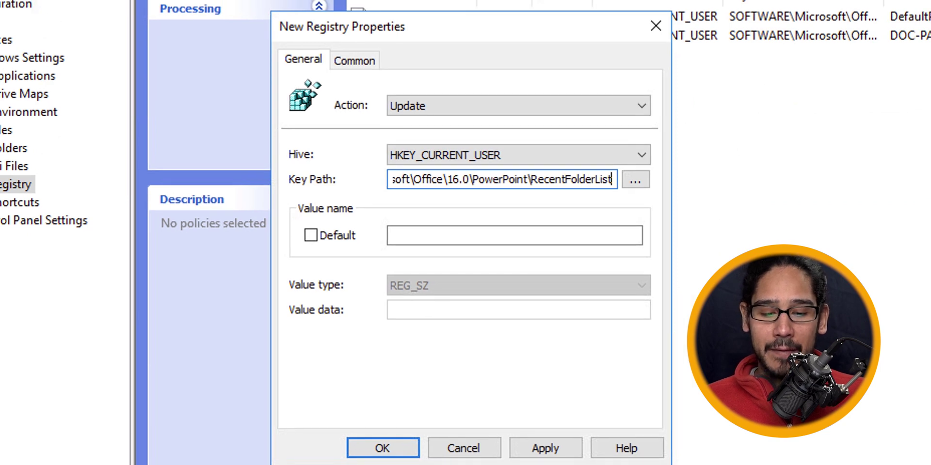
pyautogui.press('Tab')
pyautogui.press('Tab')
pyautogui.press('Tab')
pyautogui.write('Default')
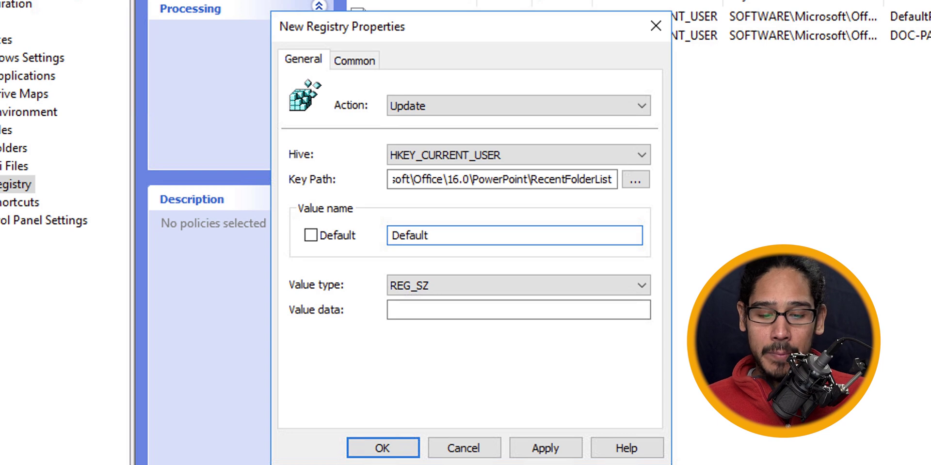
# - Set the PowerPoint item to REG_EXPAND_SZ with data H:\, then apply and close it
pyautogui.press('Tab')
pyautogui.hotkey('alt', 'Down')
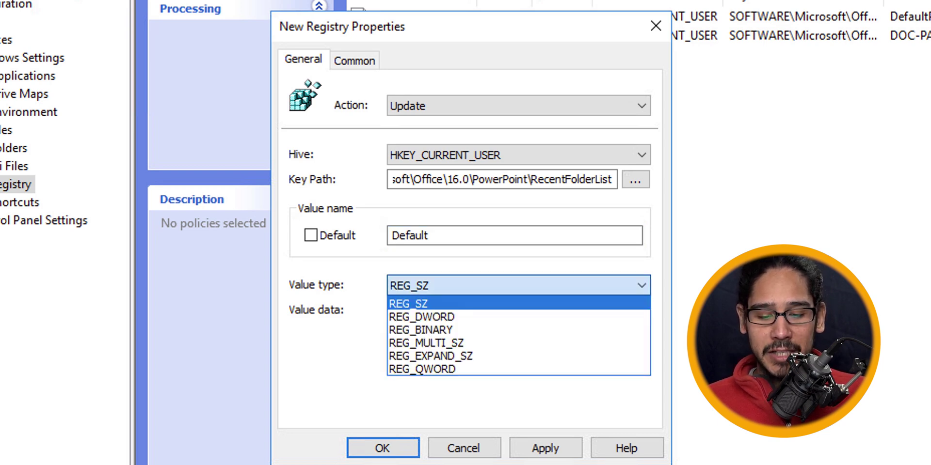
pyautogui.press('Down')
pyautogui.press('Down')
pyautogui.press('Down')
pyautogui.press('Return')
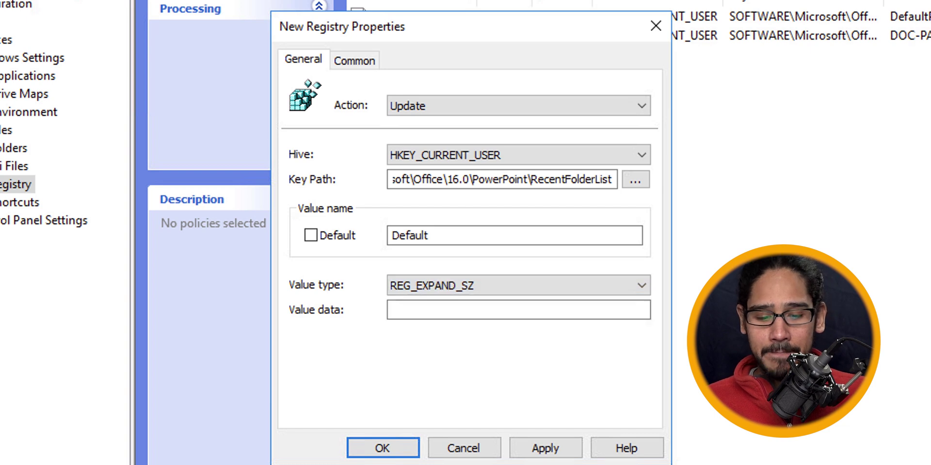
pyautogui.press('Tab')
pyautogui.write('H:\\')
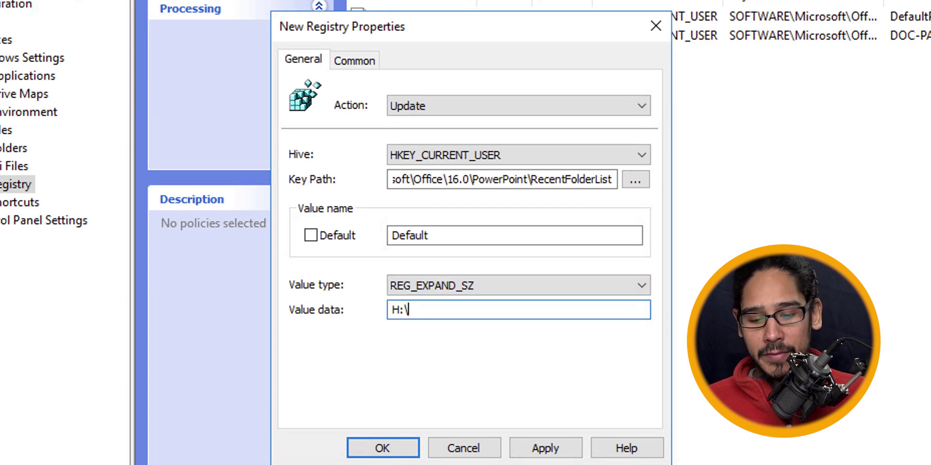
pyautogui.hotkey('alt', 'a')
pyautogui.press('Return')
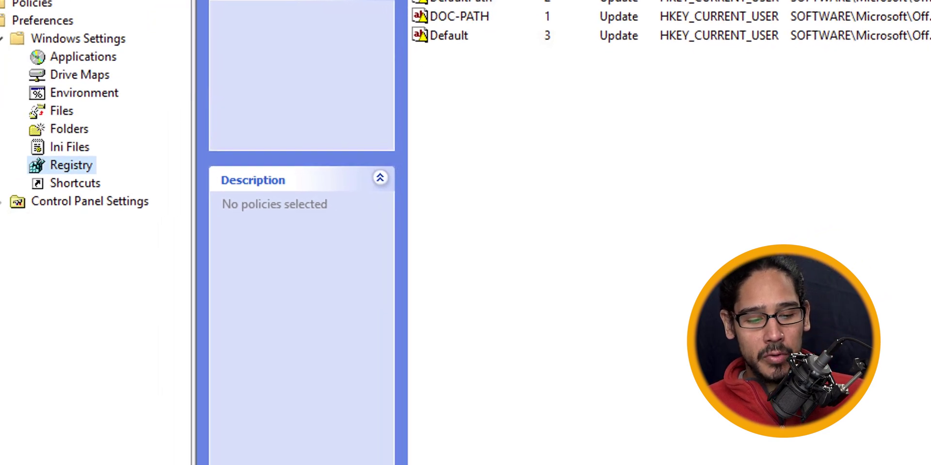
# - Add an Outlook Options registry item: DefaultPath, REG_SZ, data H:\, then apply and close
pyautogui.rightClick(79, 166)
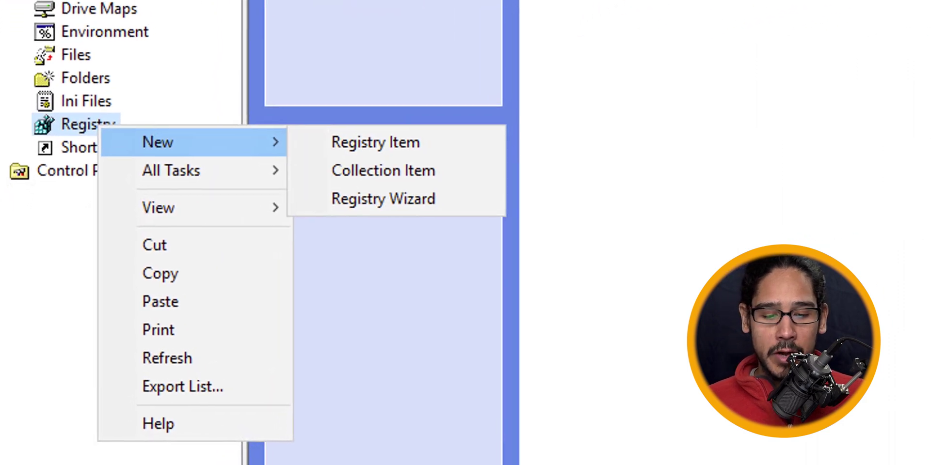
pyautogui.click(381, 140)
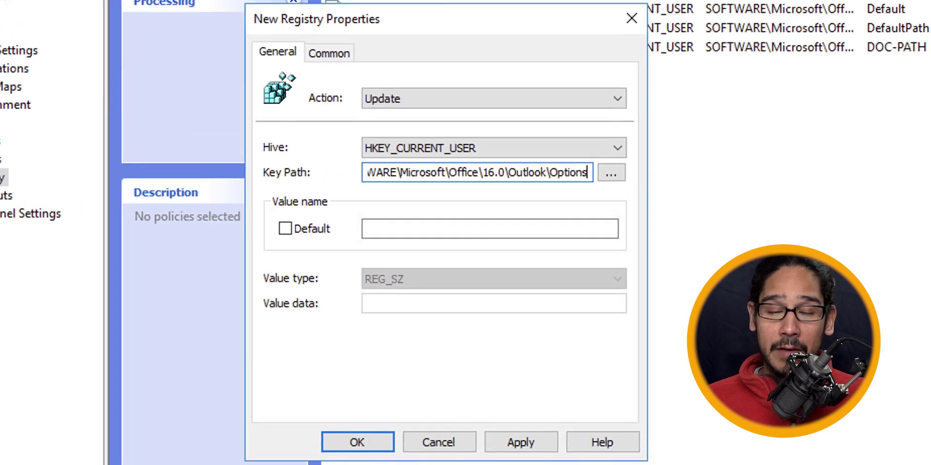
pyautogui.write('DefaultPath')
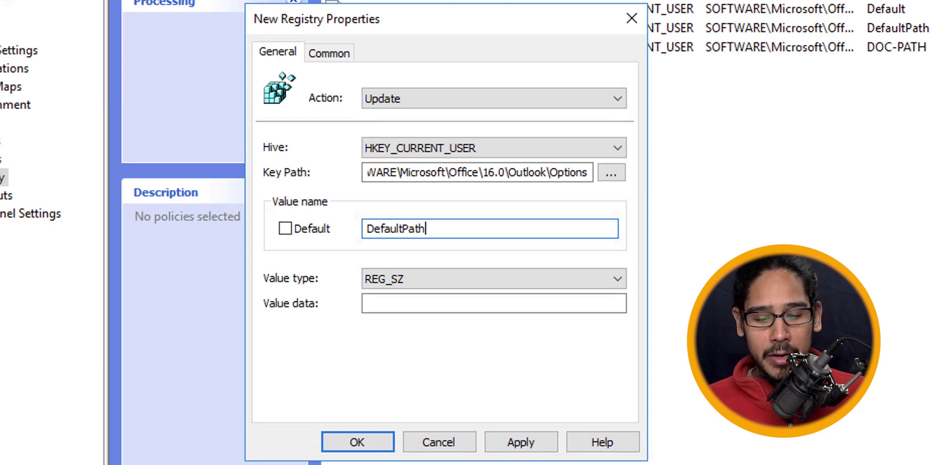
pyautogui.press('Tab')
pyautogui.write('H:\\')
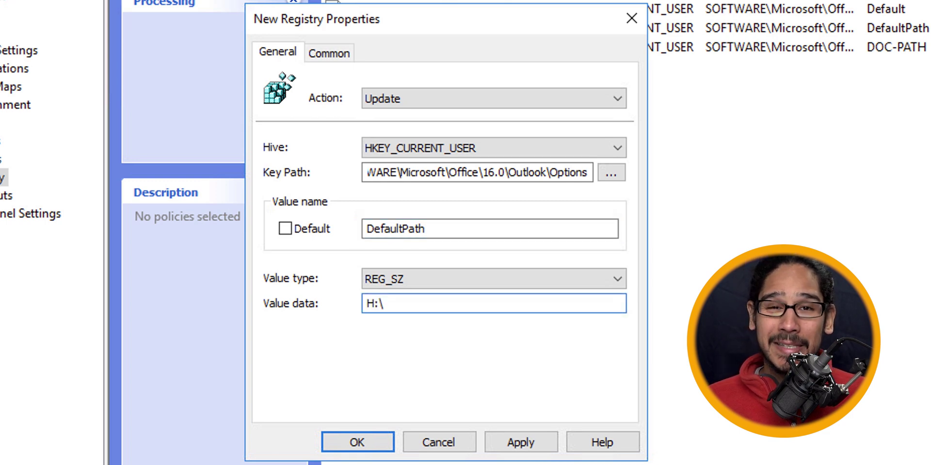
pyautogui.hotkey('alt', 'a')
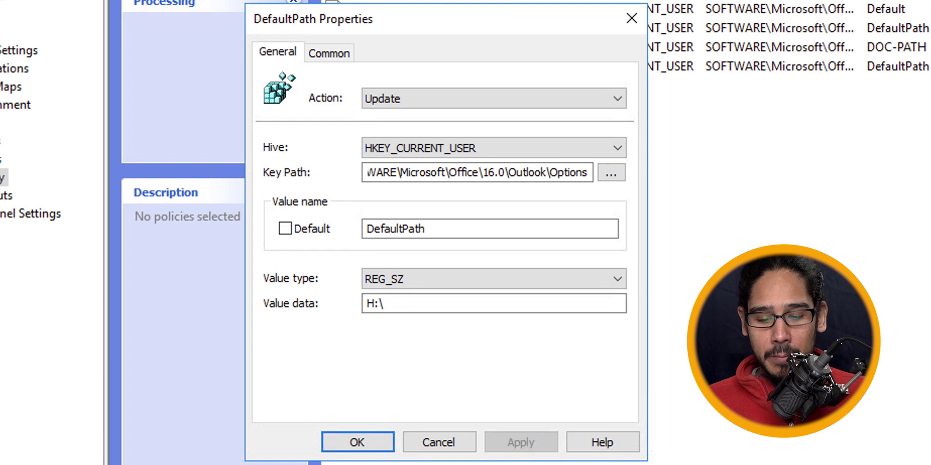
pyautogui.press('Return')
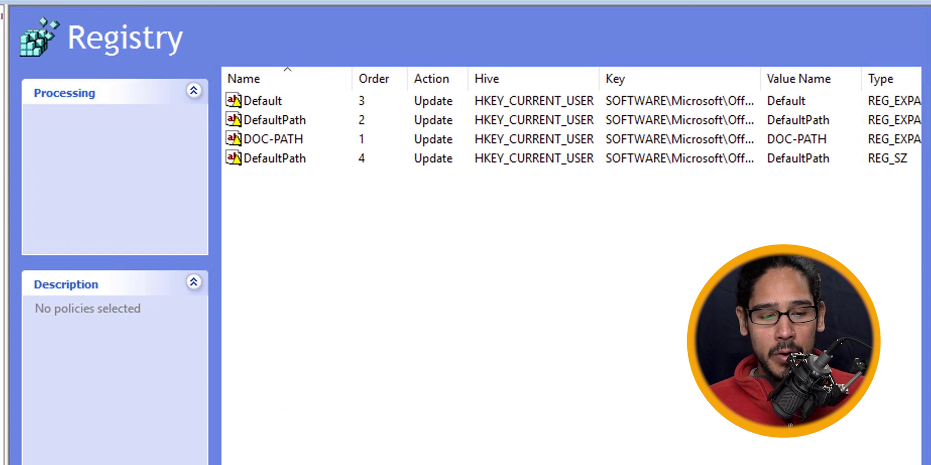